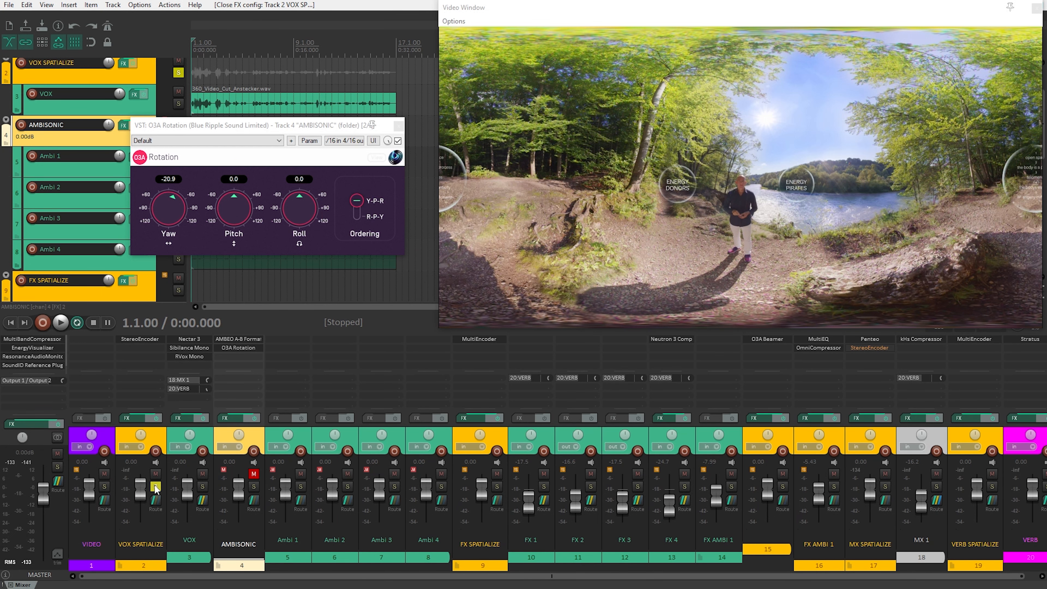
Step: Unsolo the VOX SPATIALIZE track and unmute the AMBISONIC track
{"action": "left_click", "coordinate": [155, 487]}
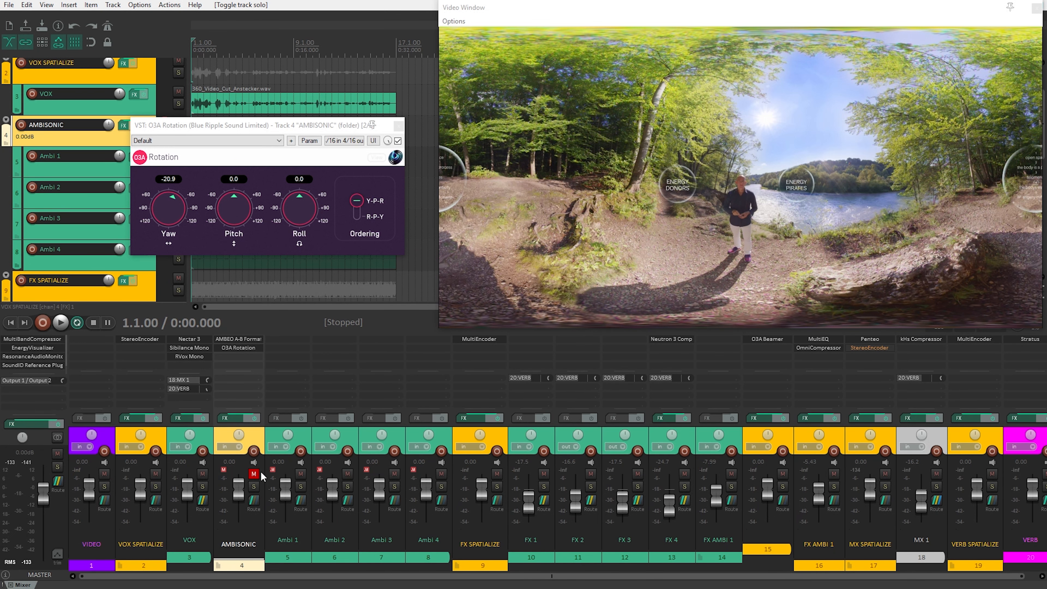
{"action": "left_click", "coordinate": [254, 473]}
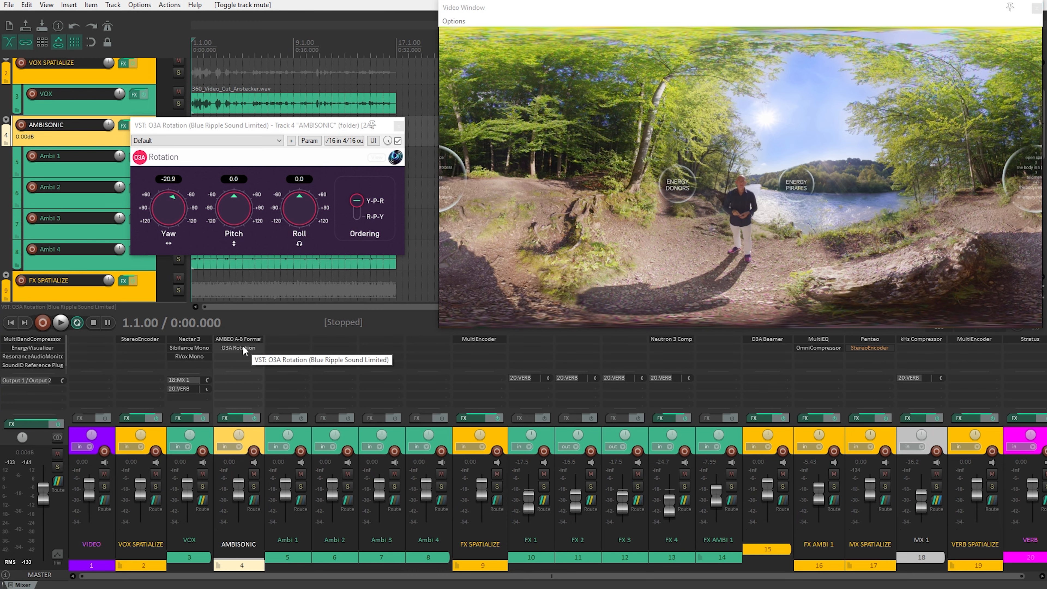
Step: Reset the Yaw of the AMBISONIC track's O3A Rotation plug-in to 0
{"action": "left_click_drag", "start_coordinate": [180, 215], "coordinate": [166, 206]}
{"action": "left_click", "coordinate": [171, 181]}
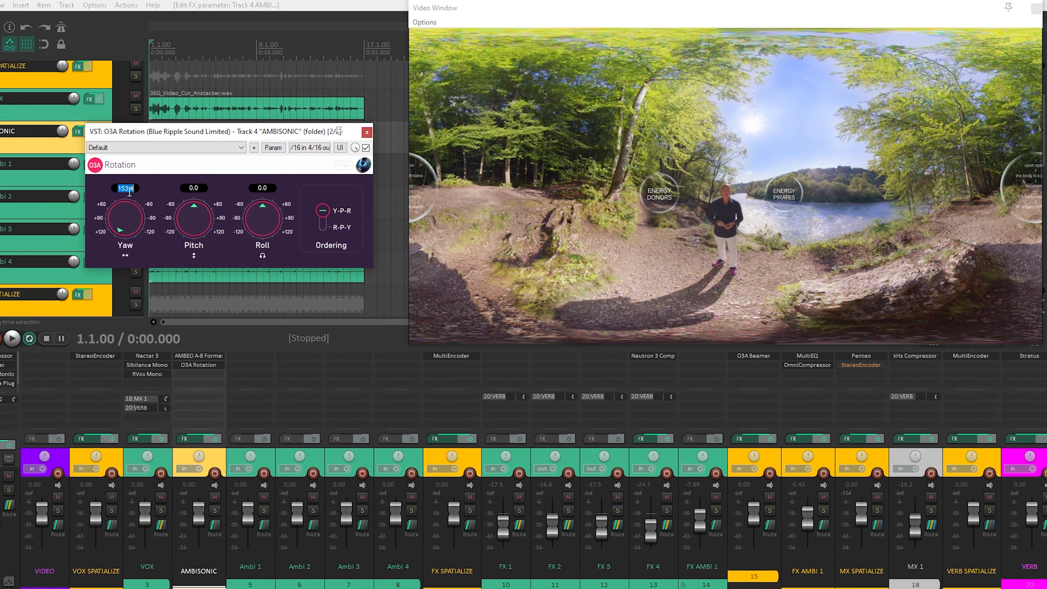
{"action": "type", "text": "0"}
{"action": "key", "text": "Return"}
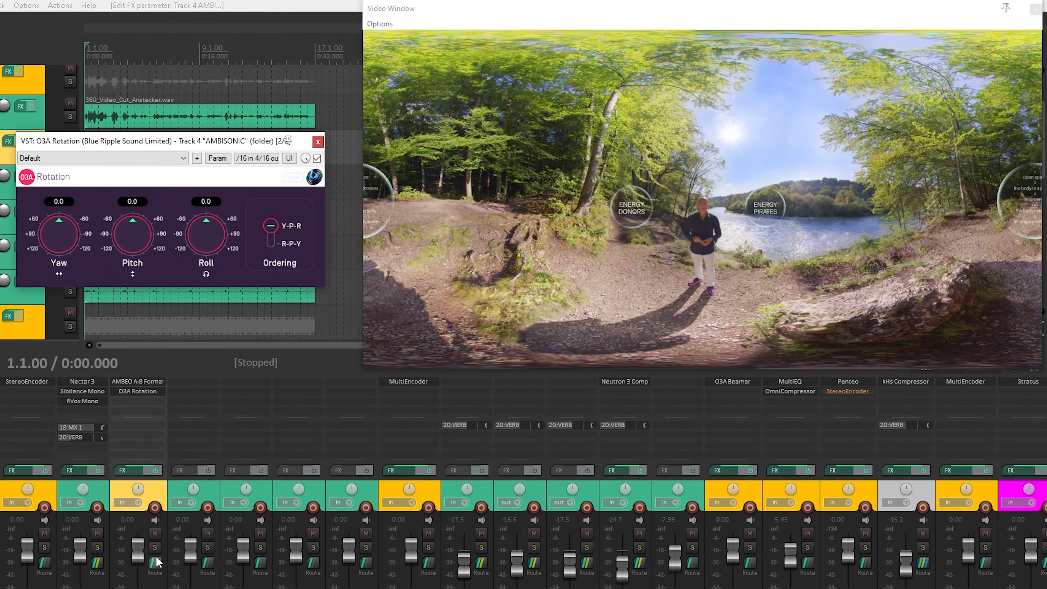
Step: Solo the AMBISONIC track and play the project from the start to hear the ambisonic recording alone
{"action": "left_click", "coordinate": [155, 547]}
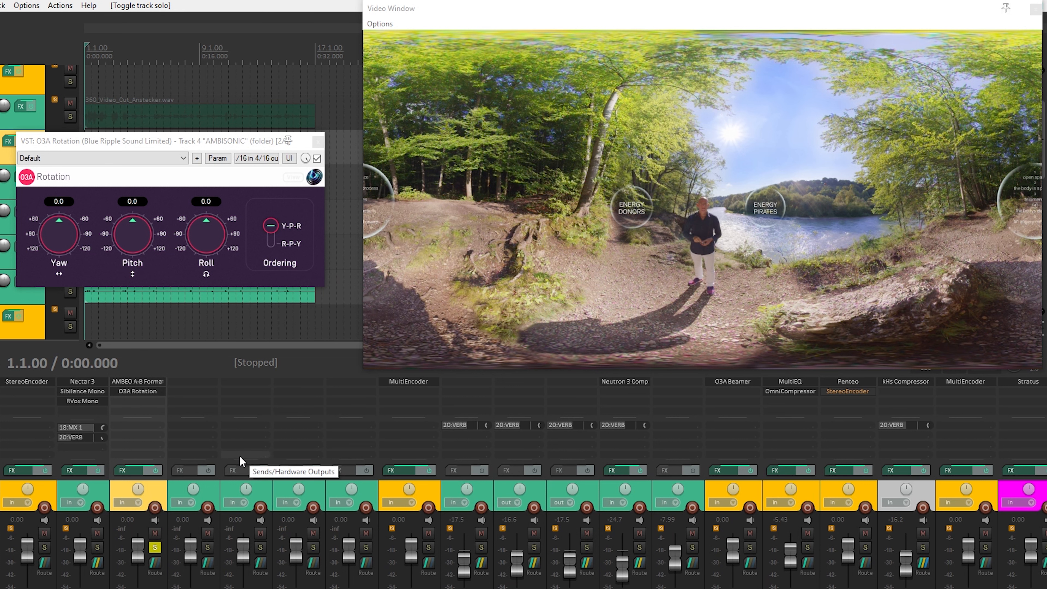
{"action": "key", "text": "space"}
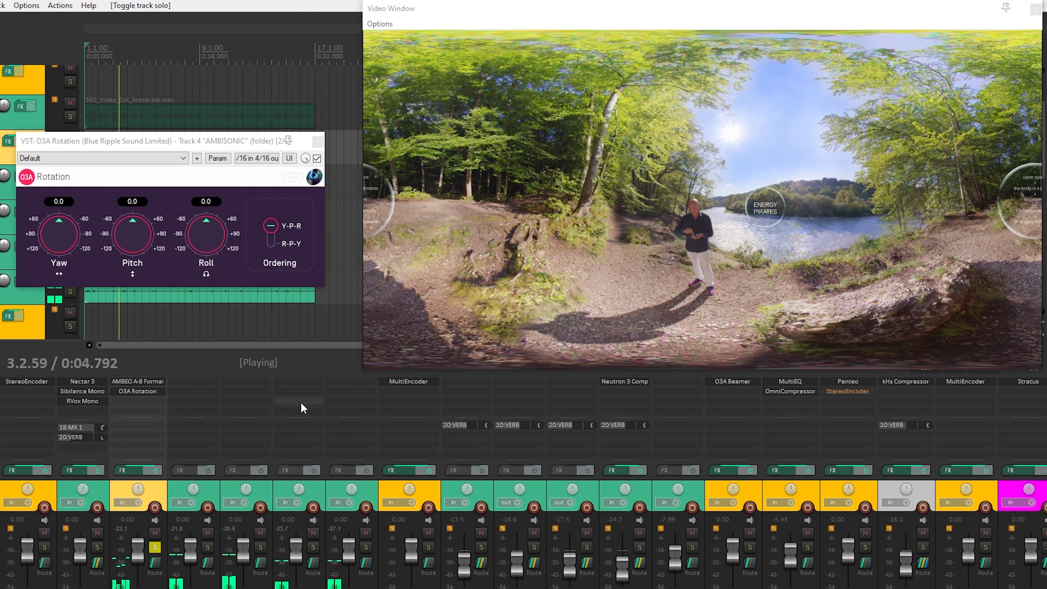
{"action": "key", "text": "space"}
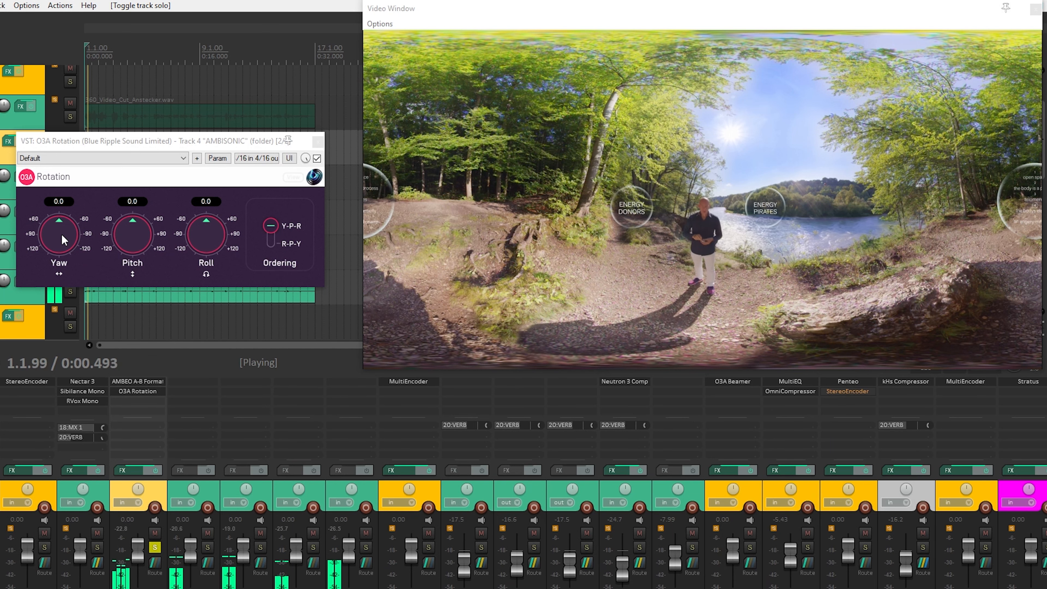
Step: Audition different Yaw and Pitch rotations of the ambisonic sound field during playback, ending with the rotation plug-in closed and playback stopped
{"action": "left_click_drag", "start_coordinate": [63, 221], "coordinate": [37, 223]}
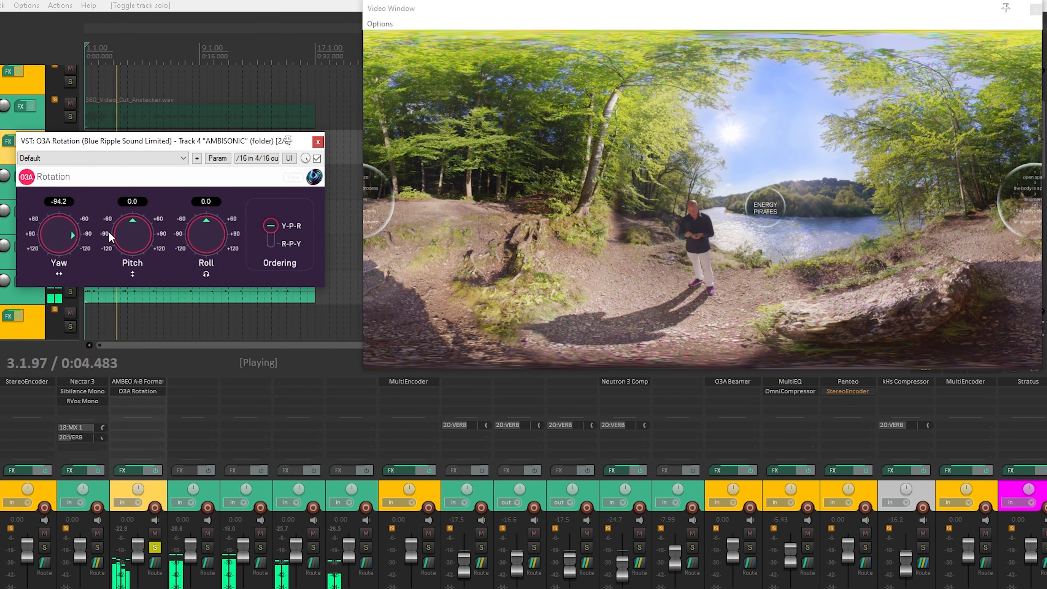
{"action": "mouse_move", "coordinate": [107, 234]}
{"action": "left_mouse_down"}
{"action": "mouse_move", "coordinate": [134, 229]}
{"action": "mouse_move", "coordinate": [118, 187]}
{"action": "left_mouse_up"}
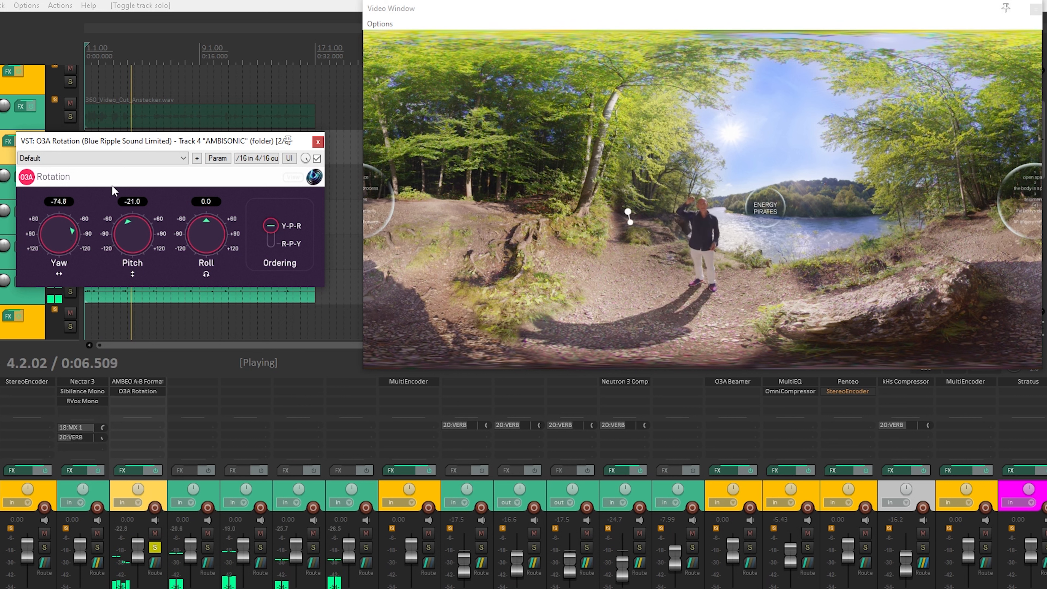
{"action": "left_click_drag", "start_coordinate": [132, 233], "coordinate": [189, 207]}
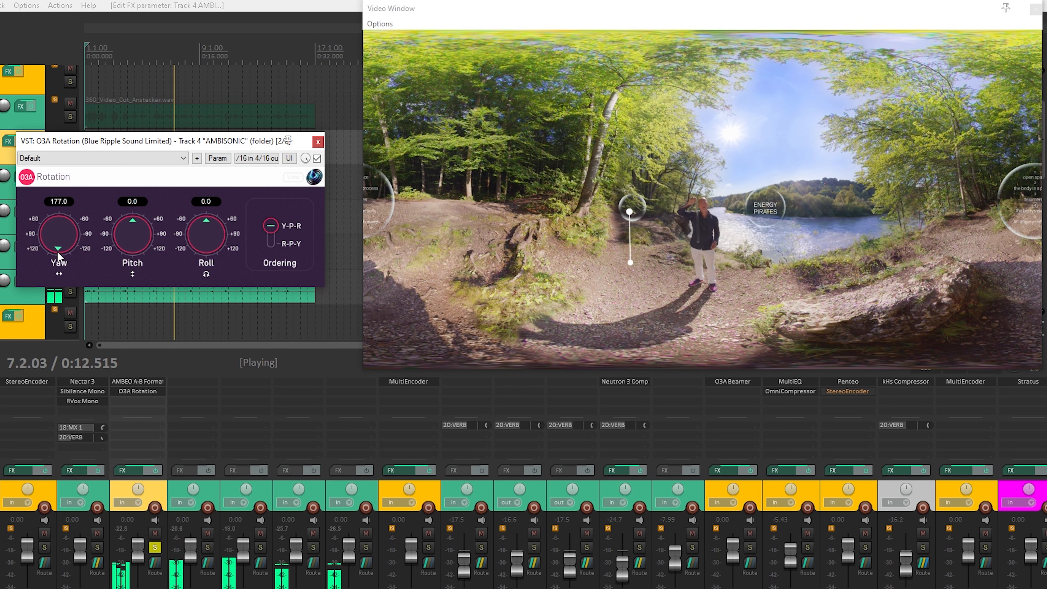
{"action": "left_click_drag", "start_coordinate": [70, 211], "coordinate": [68, 211]}
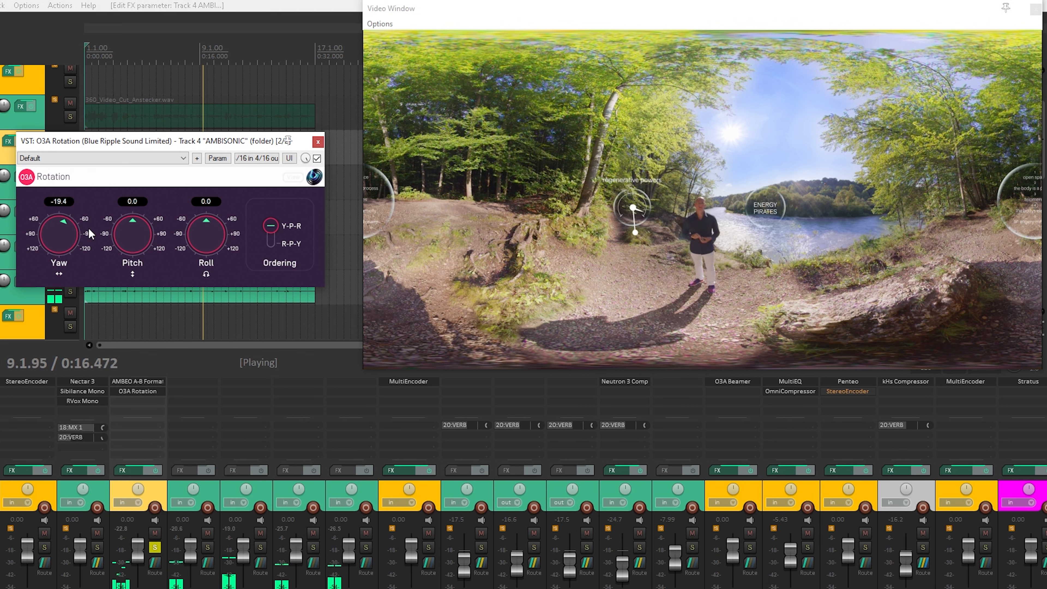
{"action": "left_click", "coordinate": [318, 142]}
{"action": "key", "text": "space"}
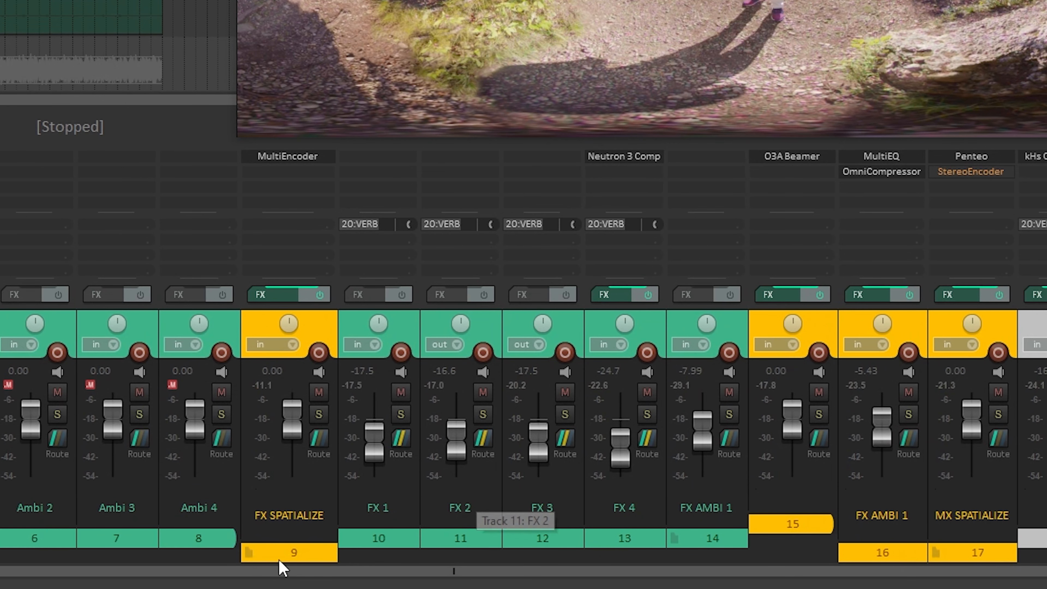
Step: Examine the number-of-channels options of the MultiEncoder on the FX SPATIALIZE track
{"action": "left_click", "coordinate": [278, 549]}
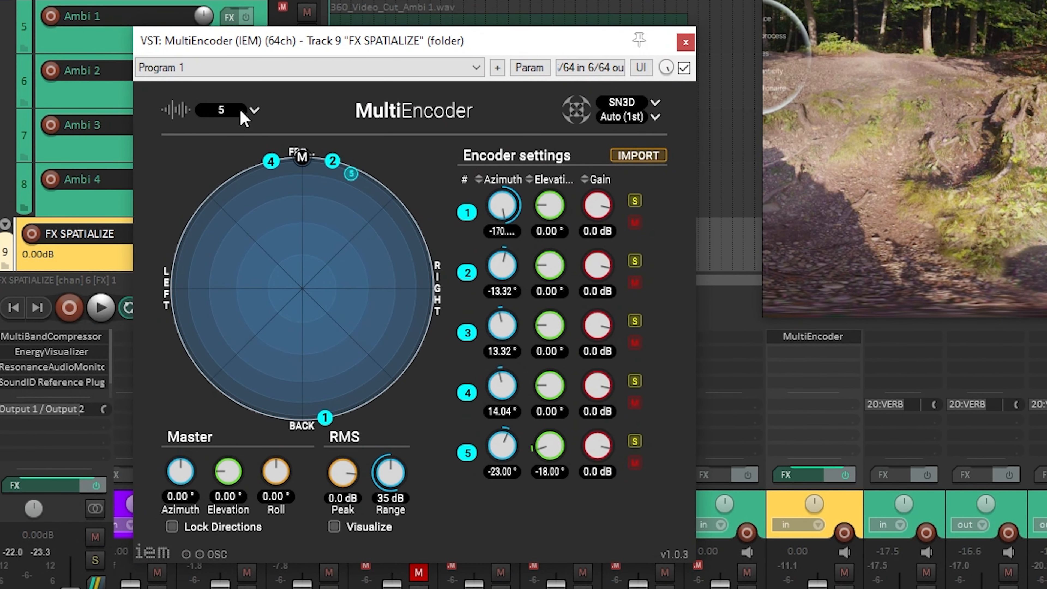
{"action": "left_click", "coordinate": [239, 109]}
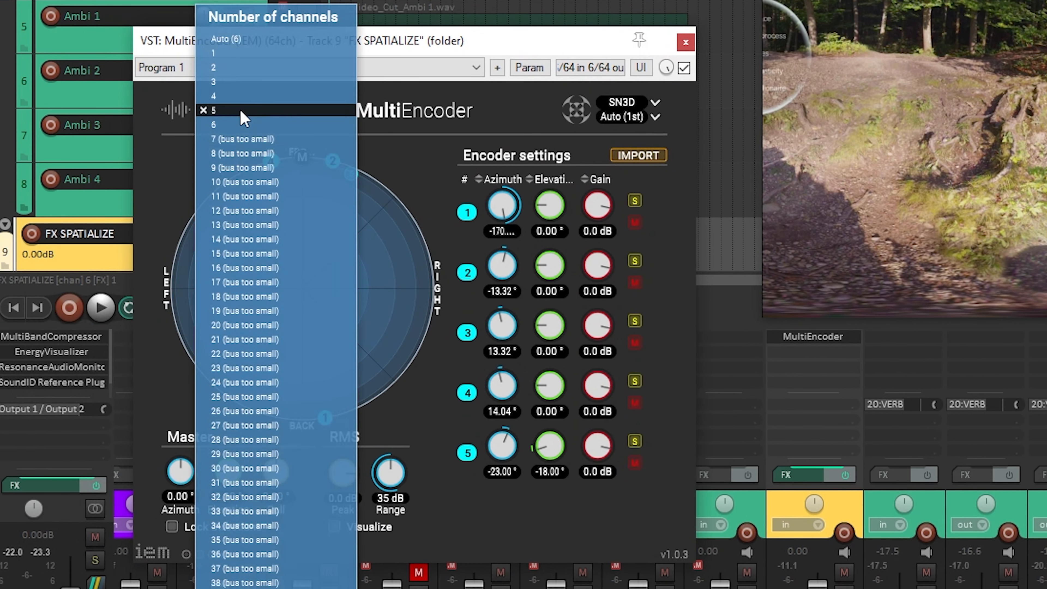
{"action": "left_click", "coordinate": [153, 117]}
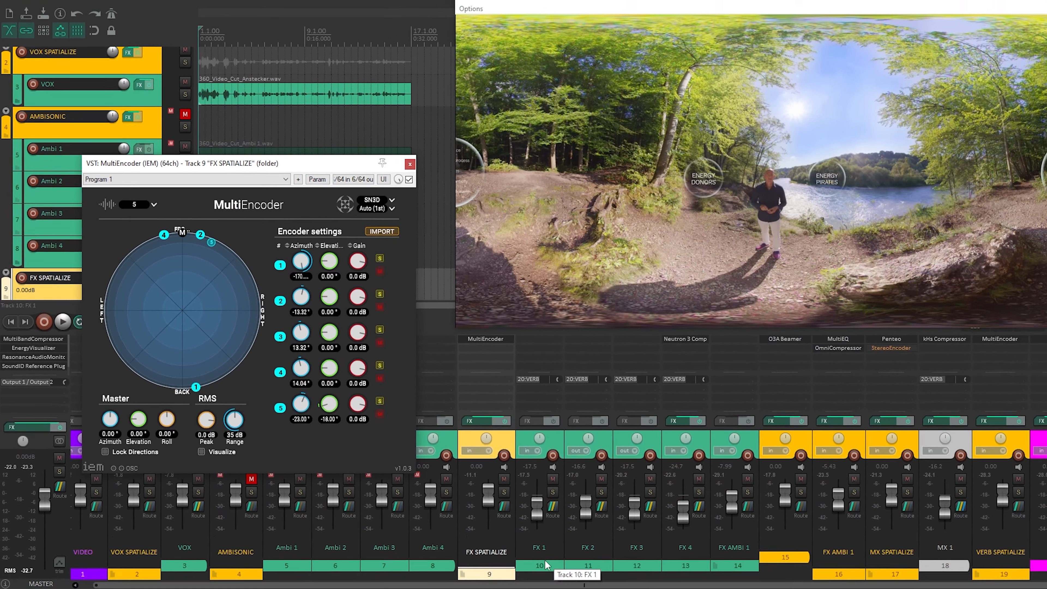
Step: Go through the child tracks FX 1 to FX 4 and FX AMBI 1, comparing them with the numbered sources in the MultiEncoder
{"action": "left_click", "coordinate": [547, 565]}
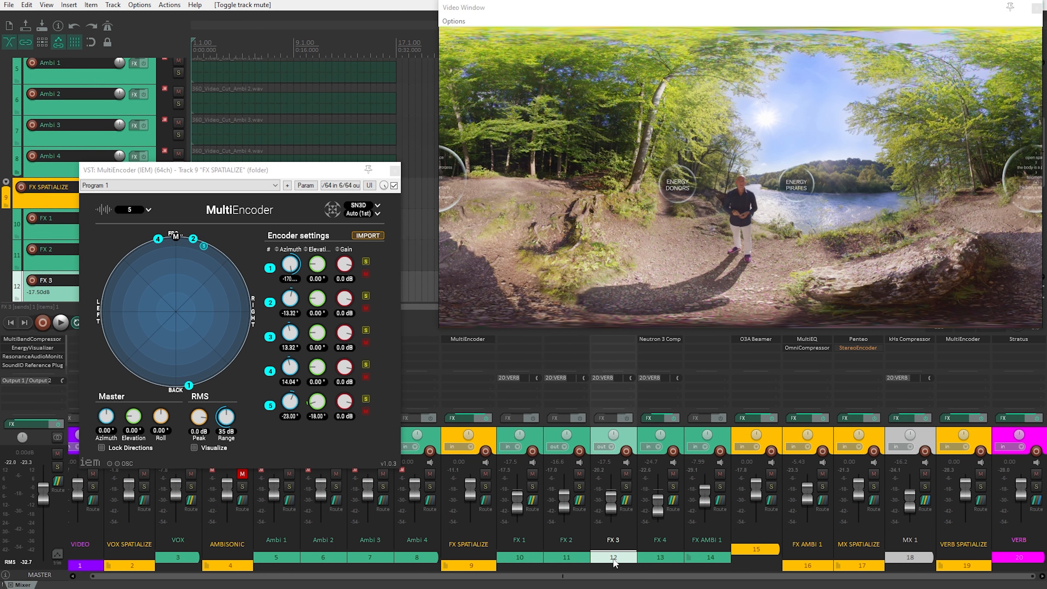
{"action": "left_click", "coordinate": [545, 558]}
{"action": "left_click", "coordinate": [610, 556]}
{"action": "left_click", "coordinate": [521, 558]}
{"action": "left_click", "coordinate": [189, 390]}
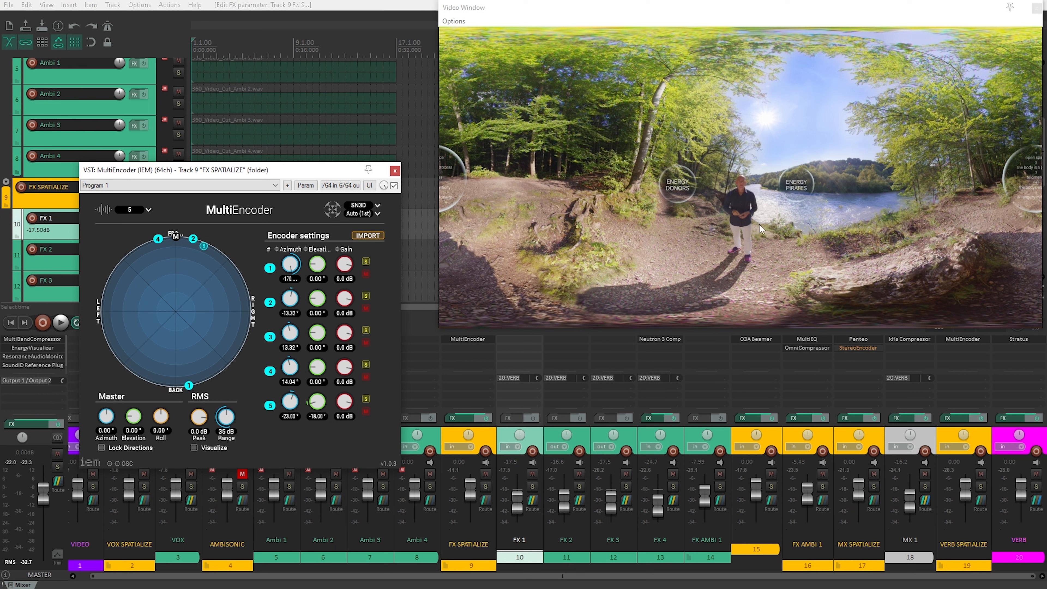
{"action": "left_click", "coordinate": [664, 563]}
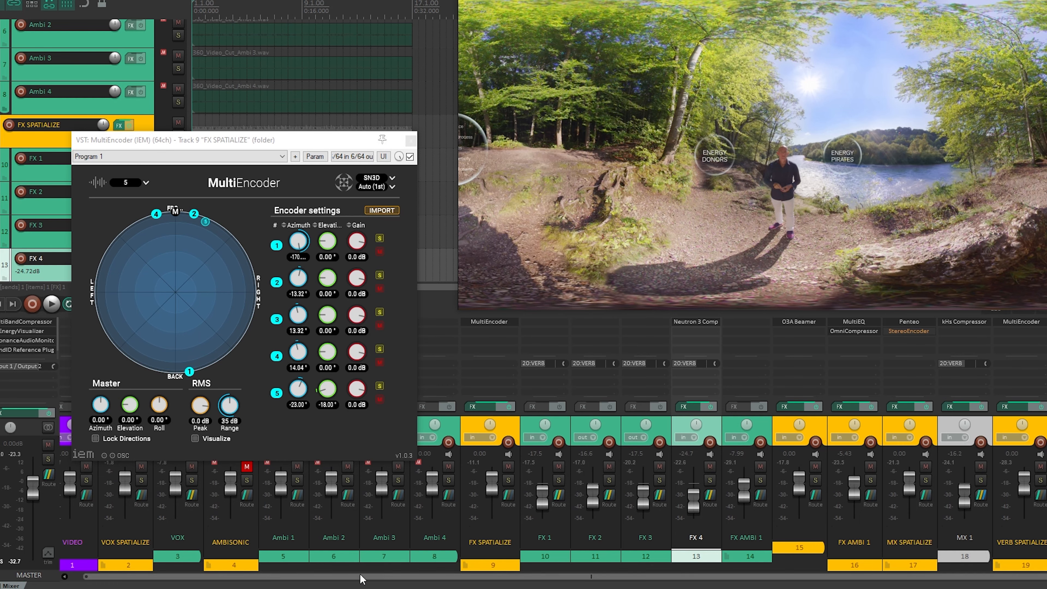
{"action": "left_click", "coordinate": [741, 557]}
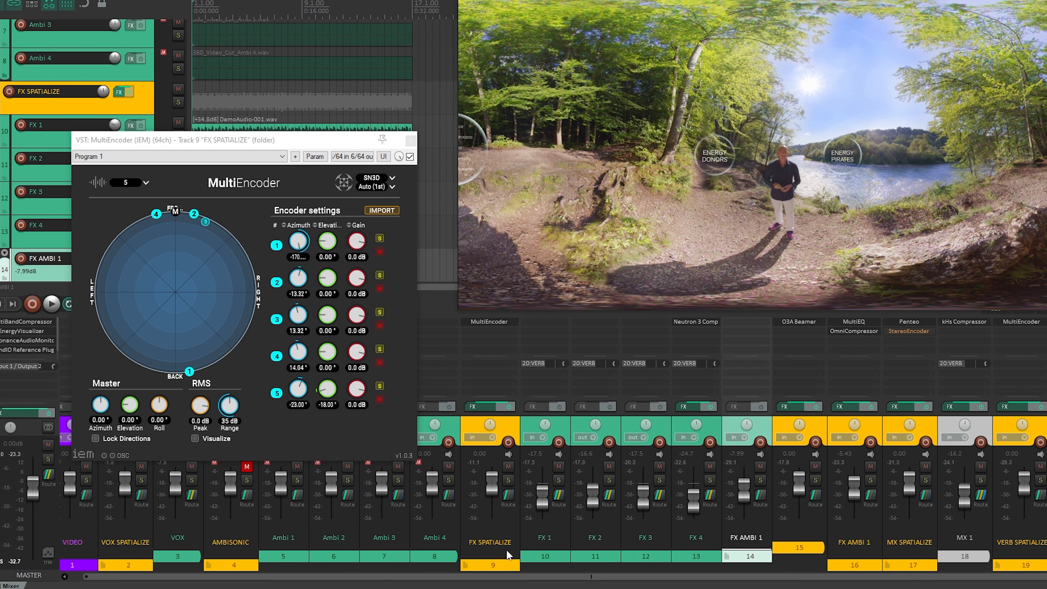
Step: Check the FX SPATIALIZE track's routing channel count against the channel options offered in the MultiEncoder
{"action": "left_click_drag", "start_coordinate": [299, 173], "coordinate": [243, 91]}
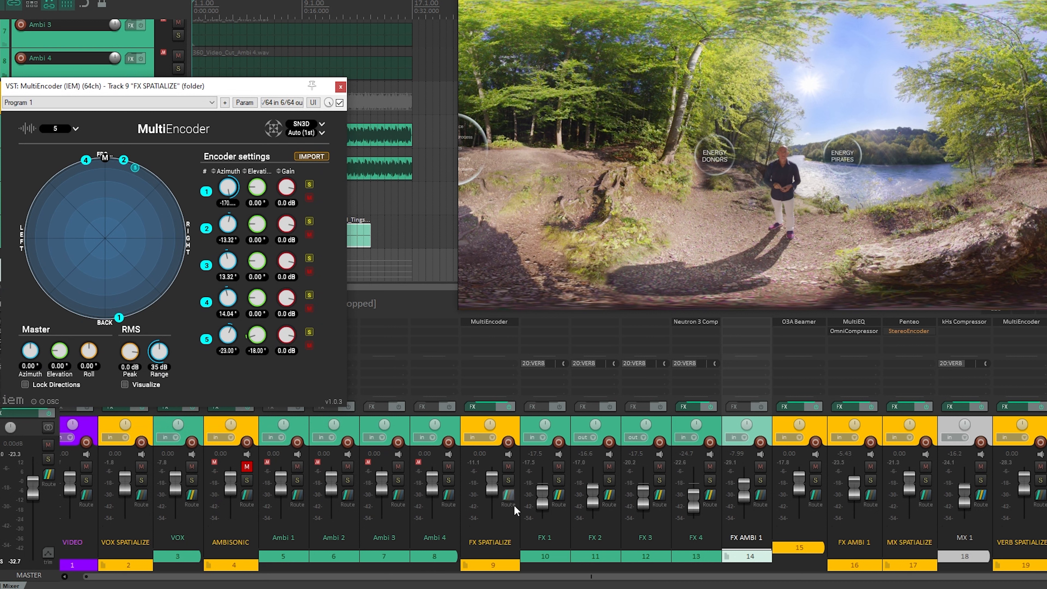
{"action": "left_click", "coordinate": [510, 497]}
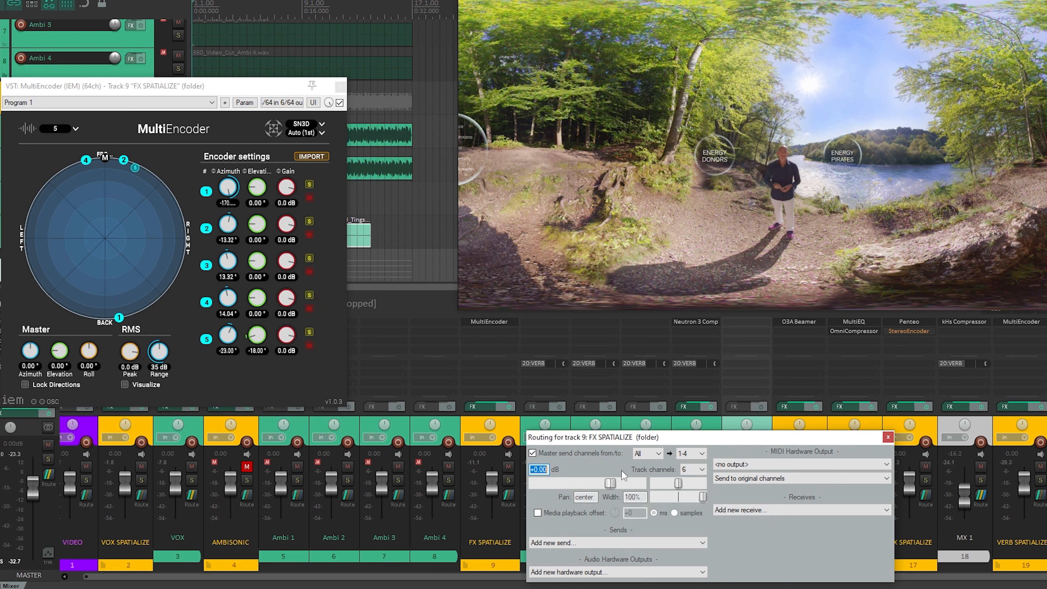
{"action": "left_click", "coordinate": [887, 438]}
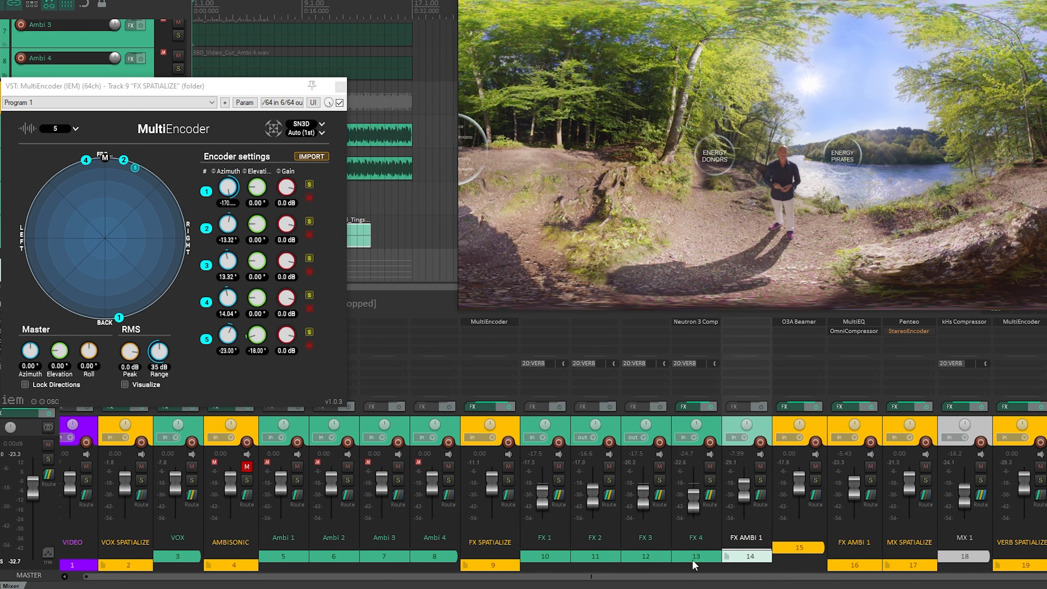
{"action": "left_click", "coordinate": [77, 132]}
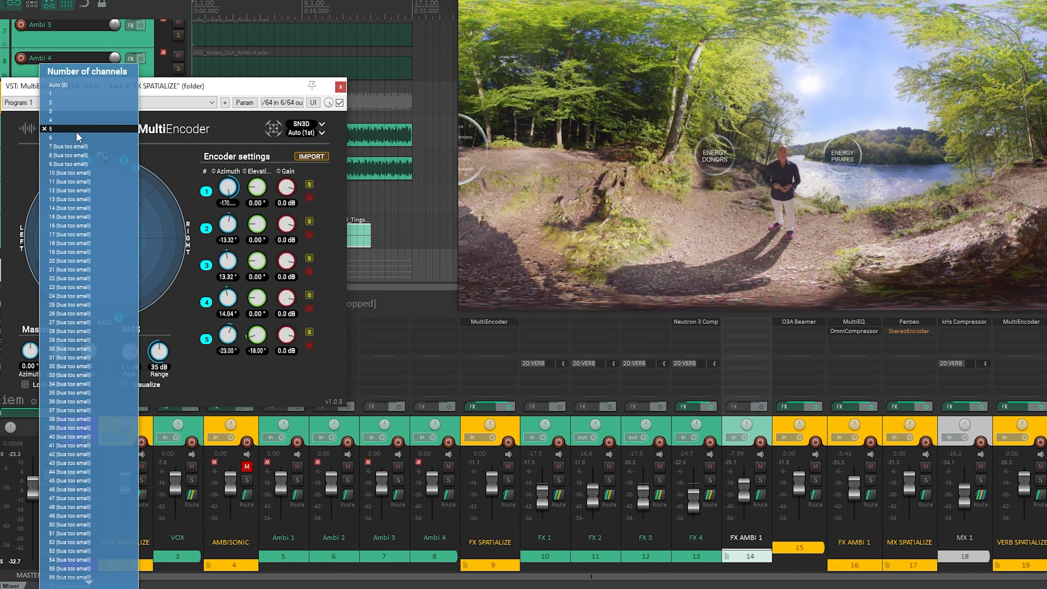
{"action": "left_click", "coordinate": [161, 126]}
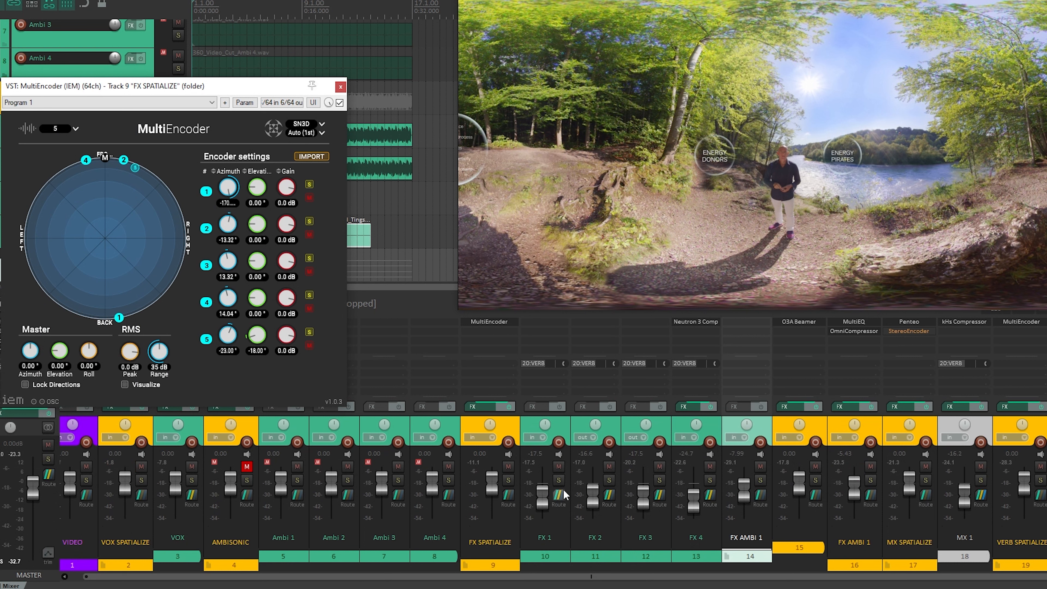
Step: Inspect the parent send channel routing of the FX 1, FX 2 and FX 3 tracks one after another
{"action": "left_click", "coordinate": [559, 497]}
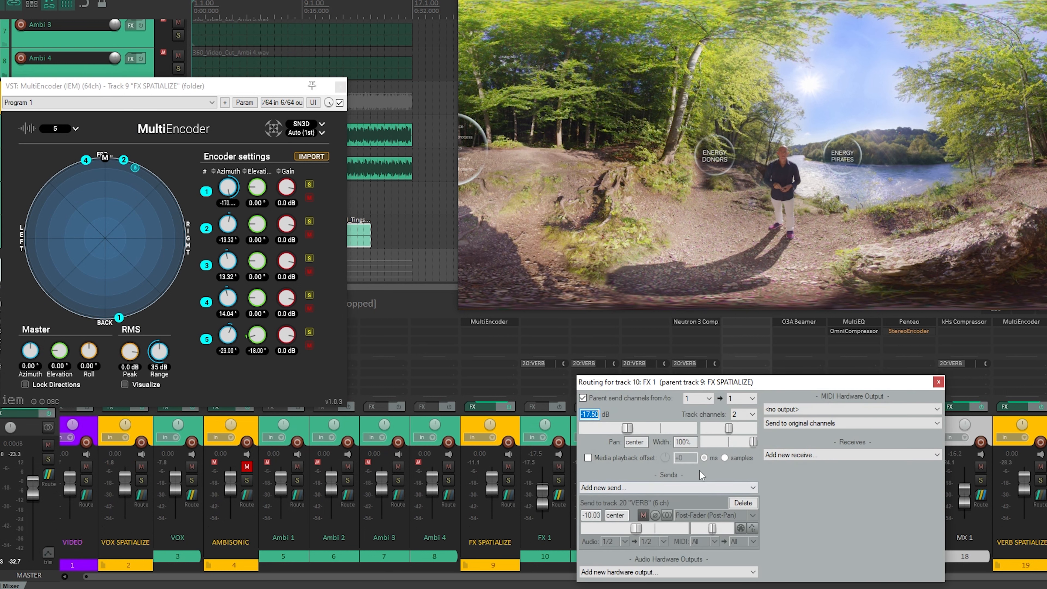
{"action": "left_click", "coordinate": [938, 382]}
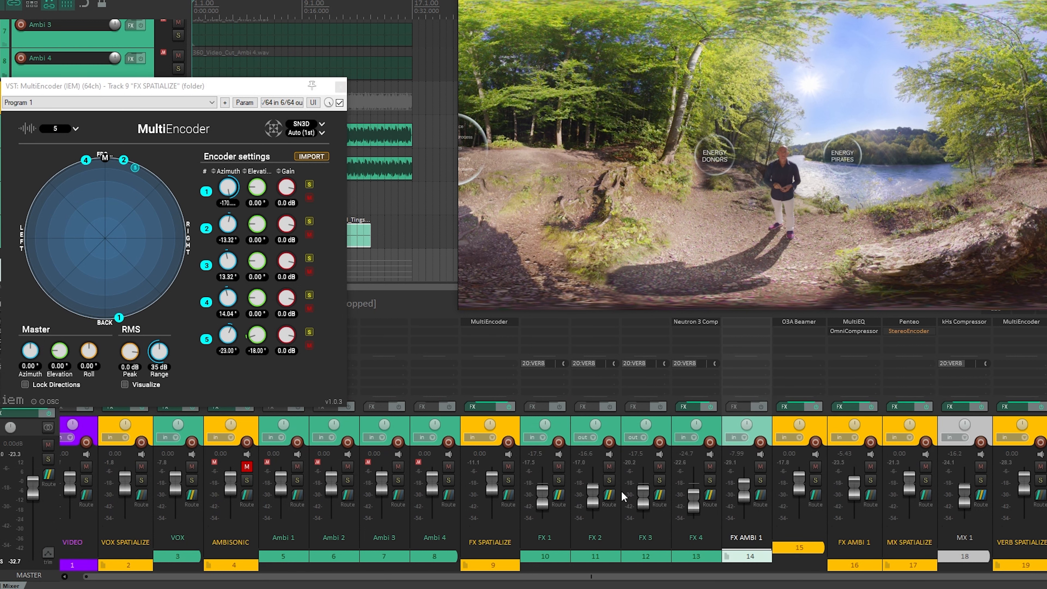
{"action": "left_click", "coordinate": [609, 497]}
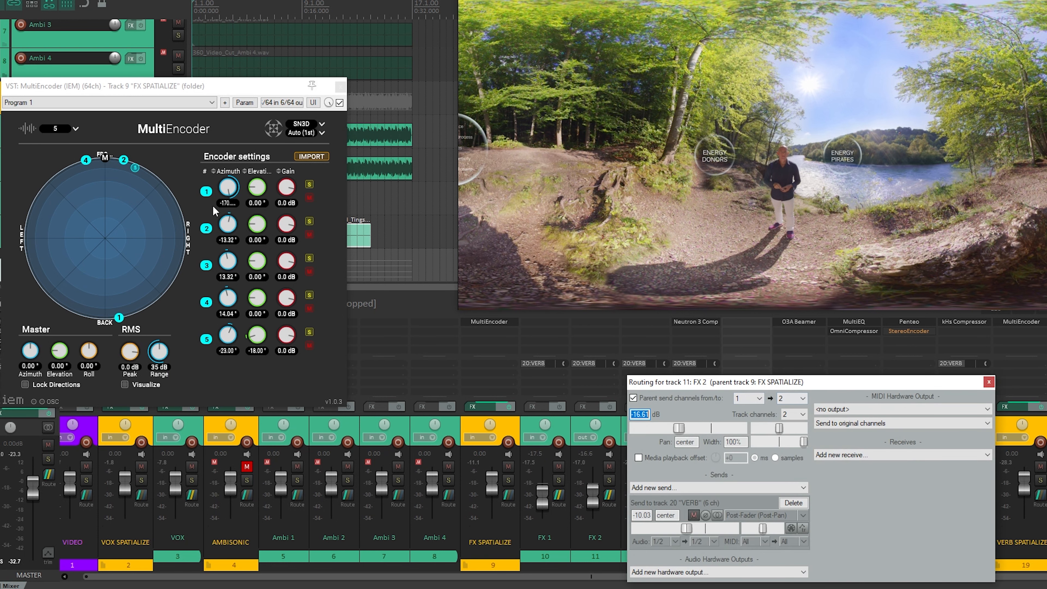
{"action": "left_click", "coordinate": [988, 382]}
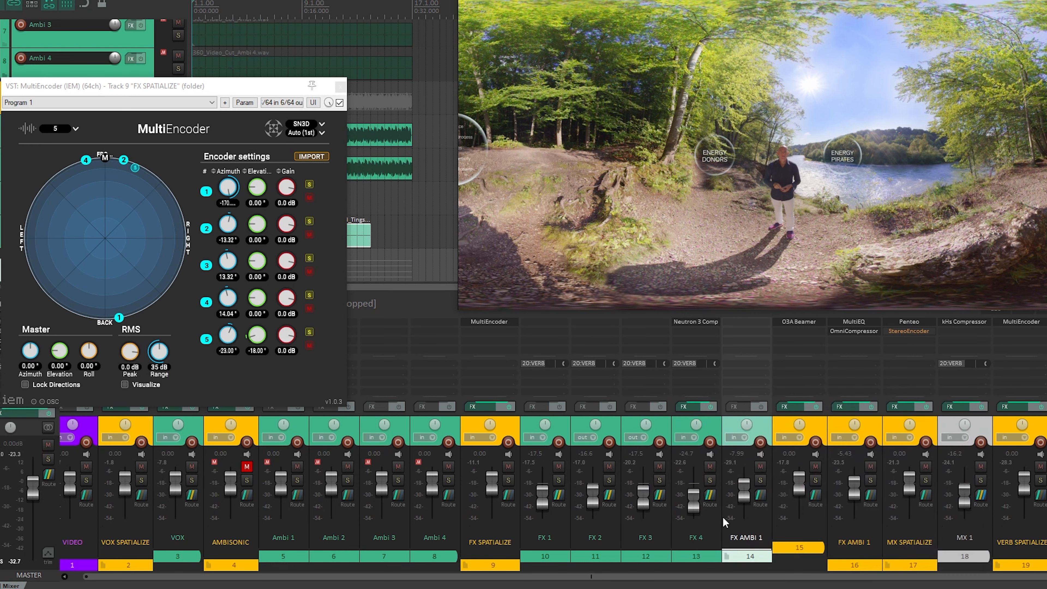
{"action": "left_click", "coordinate": [658, 547]}
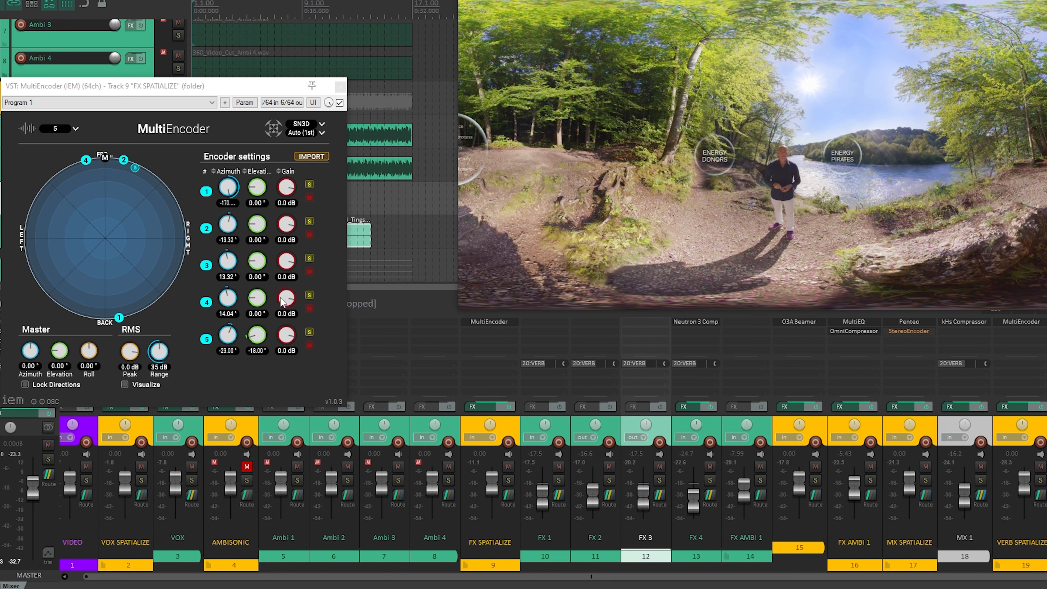
{"action": "left_click", "coordinate": [659, 497]}
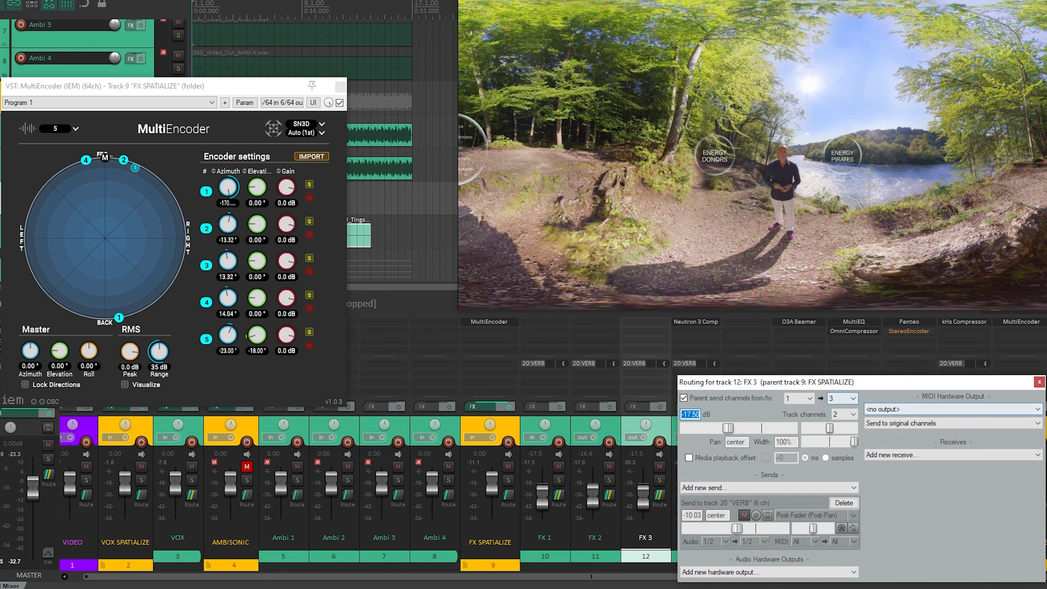